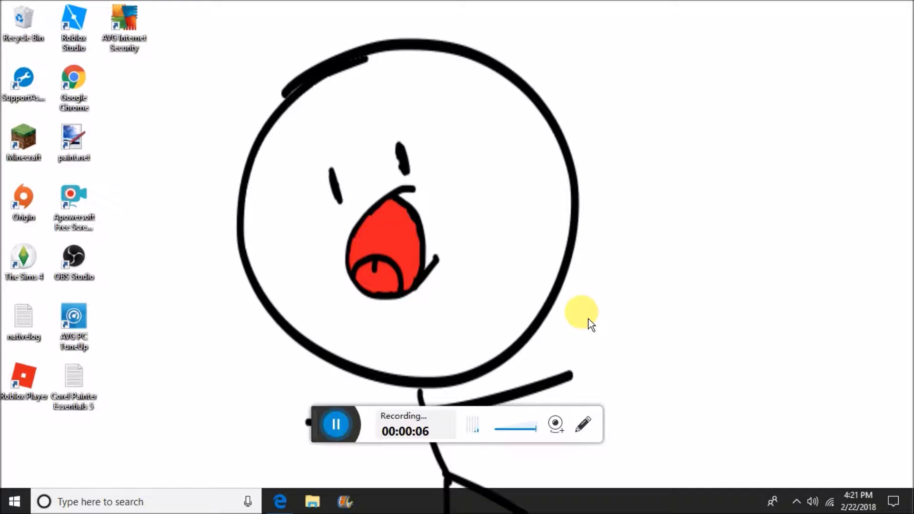
Add the Integrated Webcam overlay at the top-right corner, then switch to the Google browser.
left_click(555, 426)
left_click(502, 473)
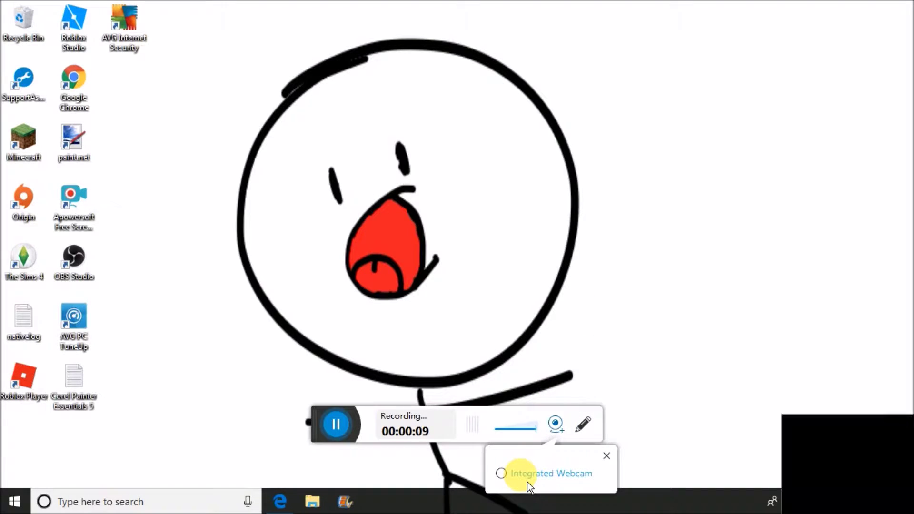
left_click_drag(893, 480, 894, 64)
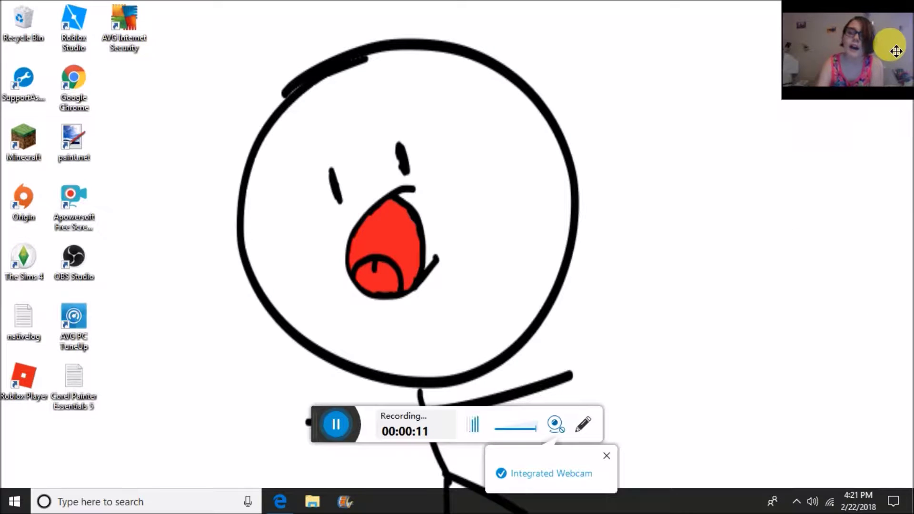
left_click(608, 455)
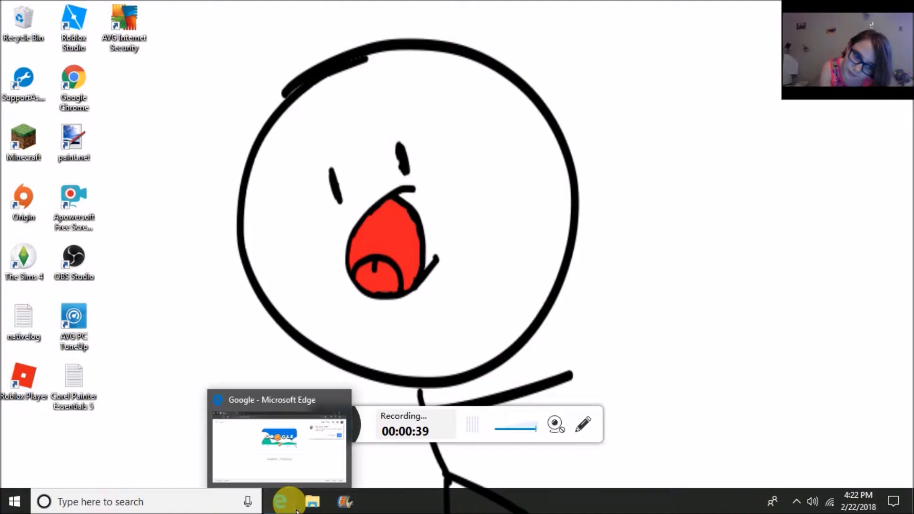
left_click(276, 501)
Dismiss the Chrome offer, search Google for 'what youtuber are you?' and open the Playbuzz quiz.
left_click(496, 279)
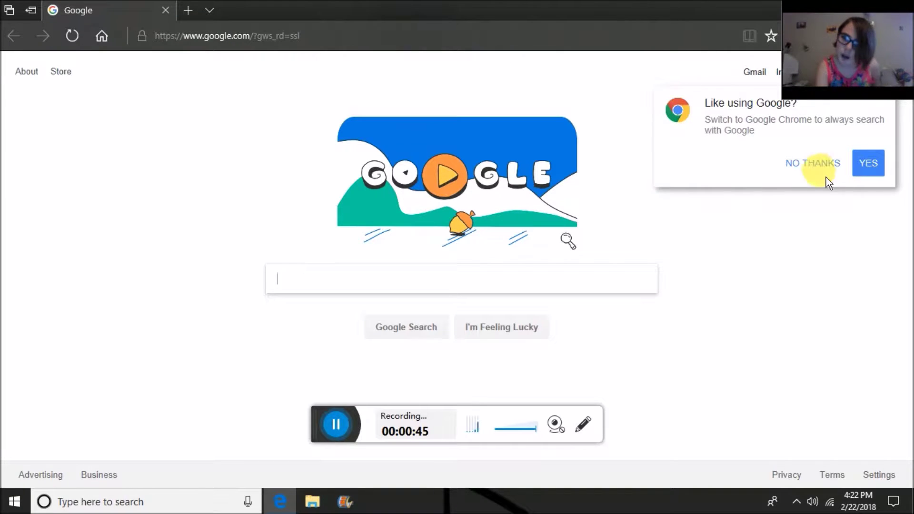
left_click(814, 163)
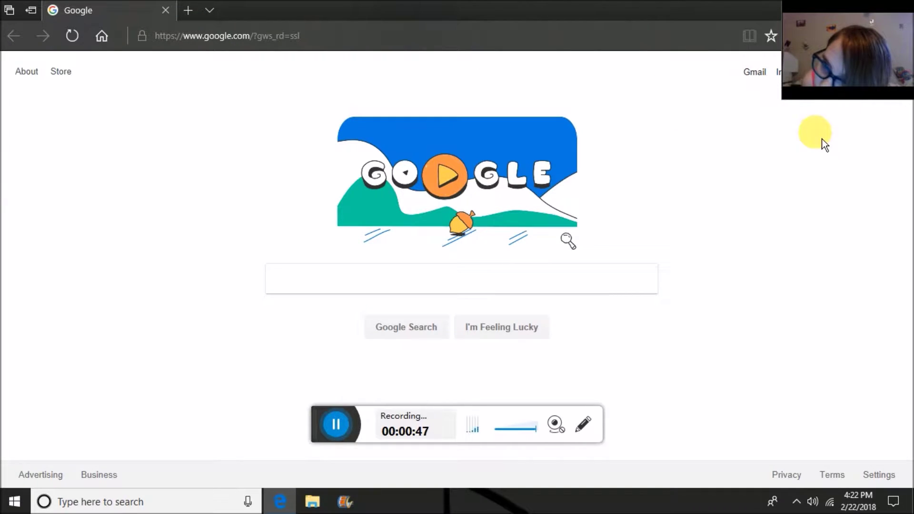
left_click_drag(828, 89, 830, 107)
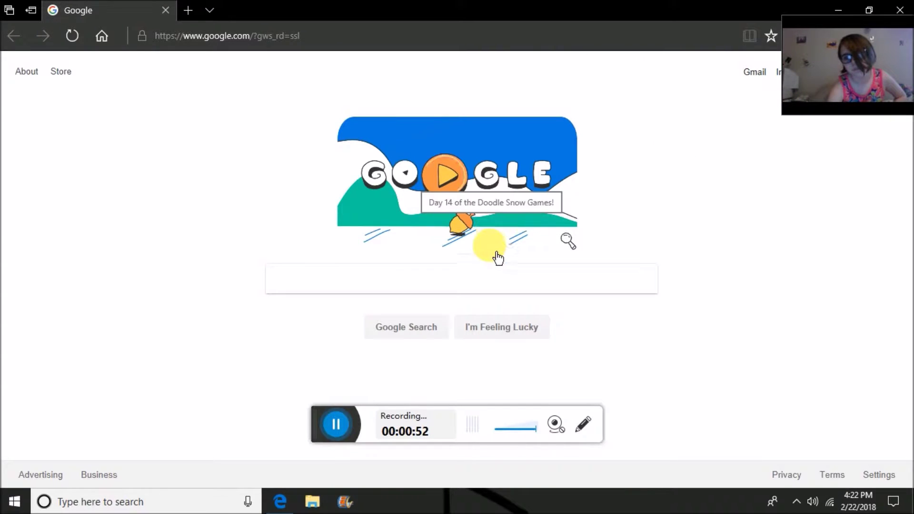
left_click(493, 278)
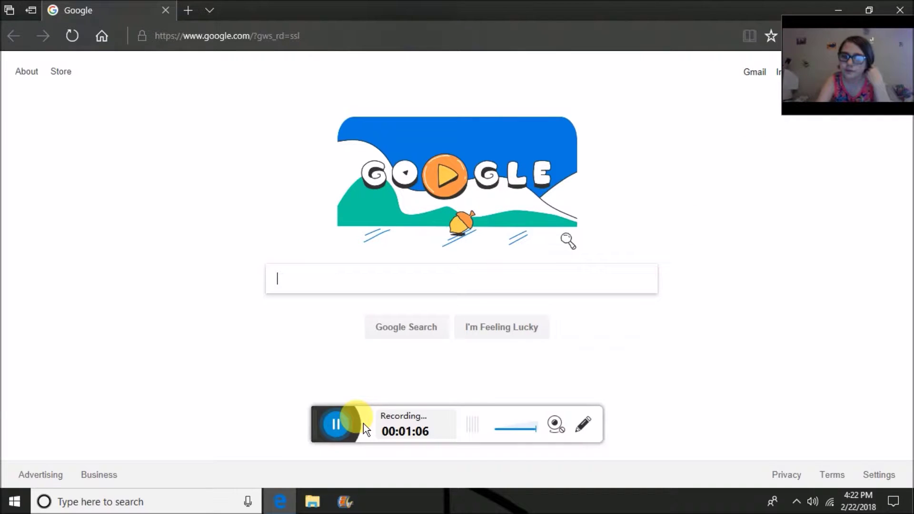
left_click(336, 425)
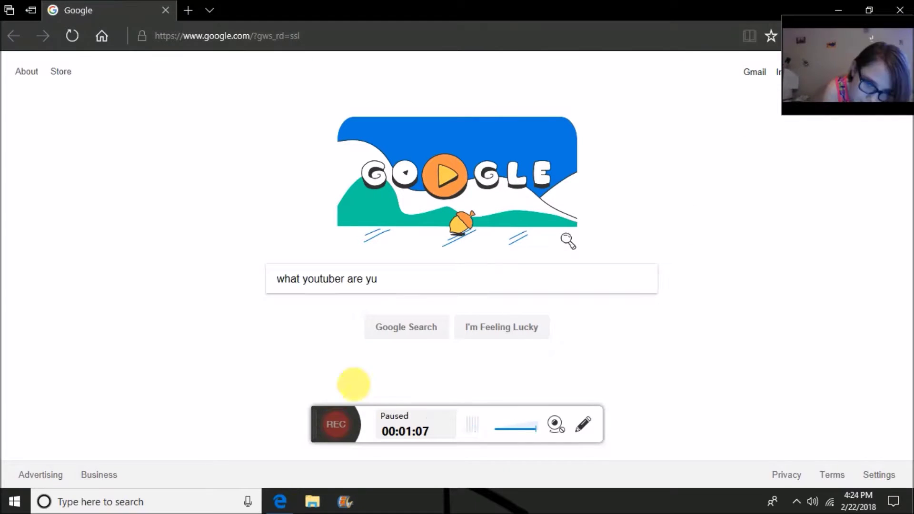
key("BackSpace")
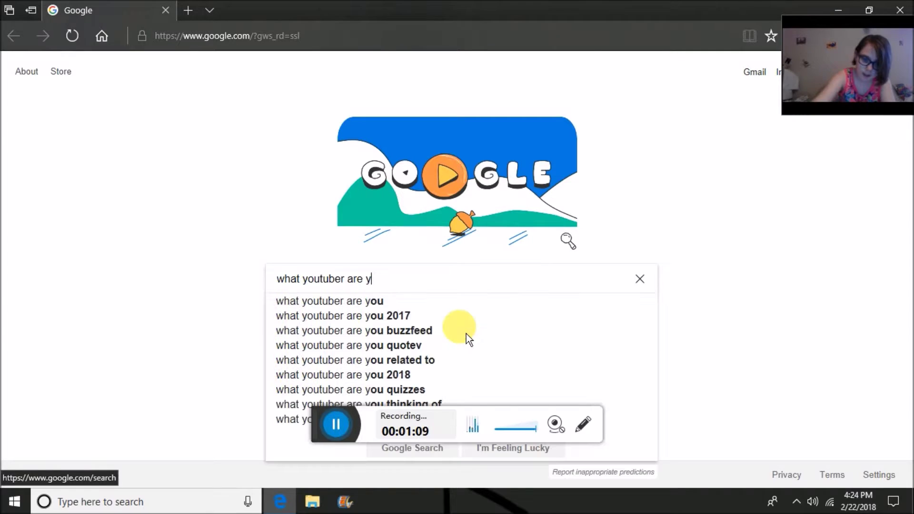
type("o")
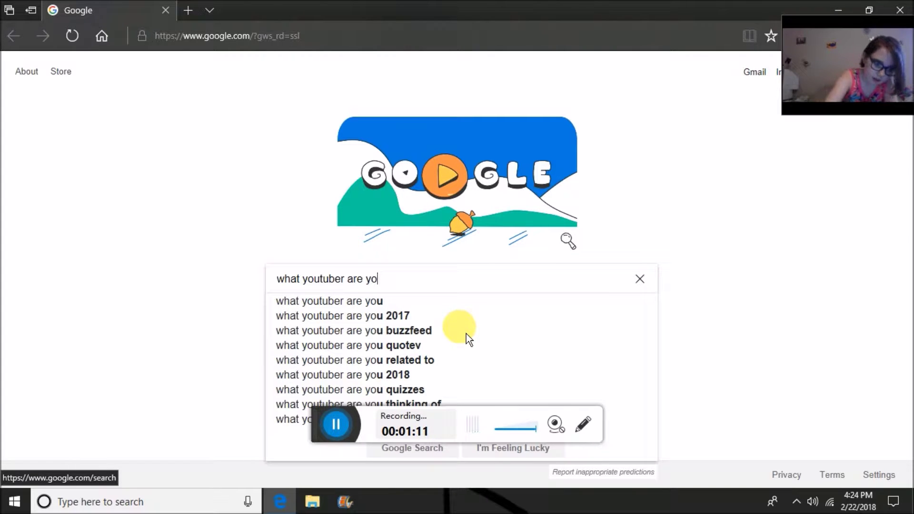
type("u?")
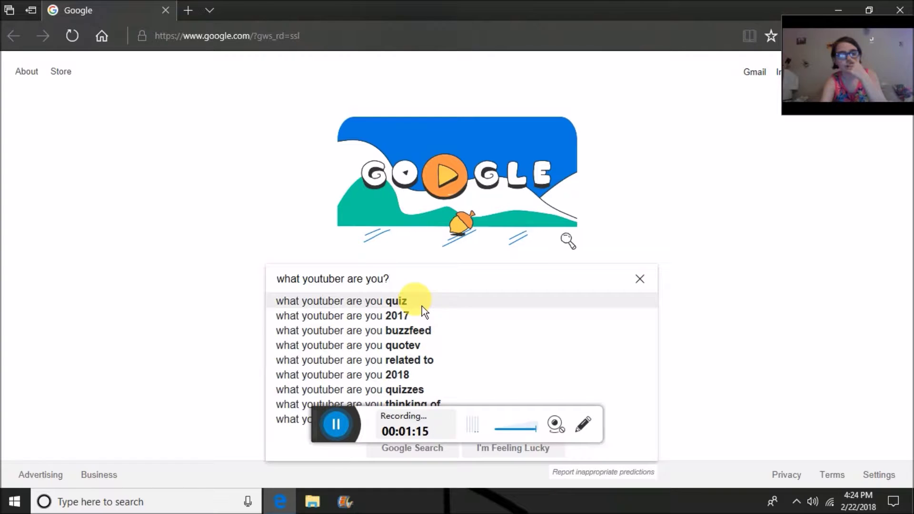
key("Return")
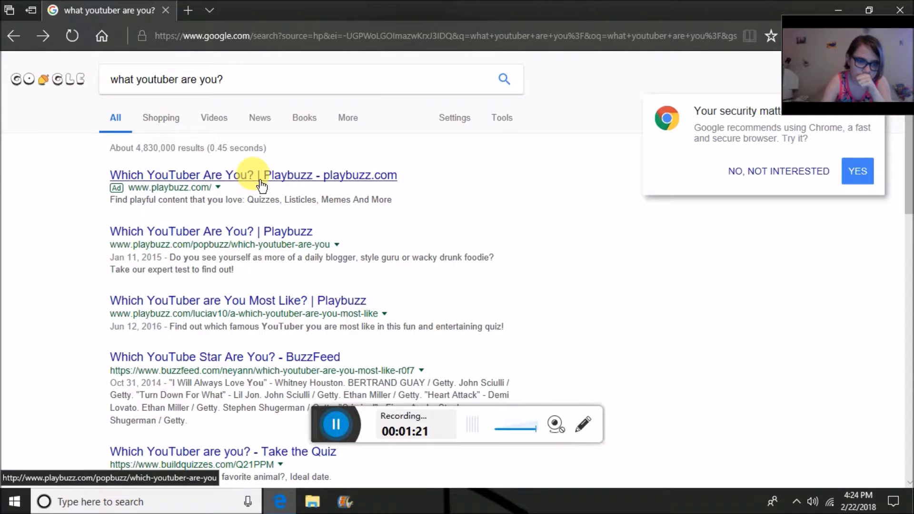
left_click(261, 178)
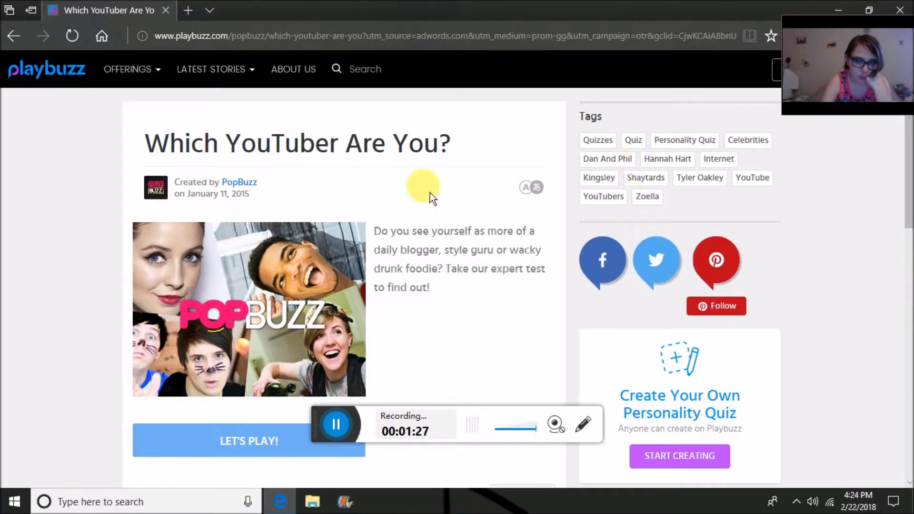
scroll(434, 204, "down", 3)
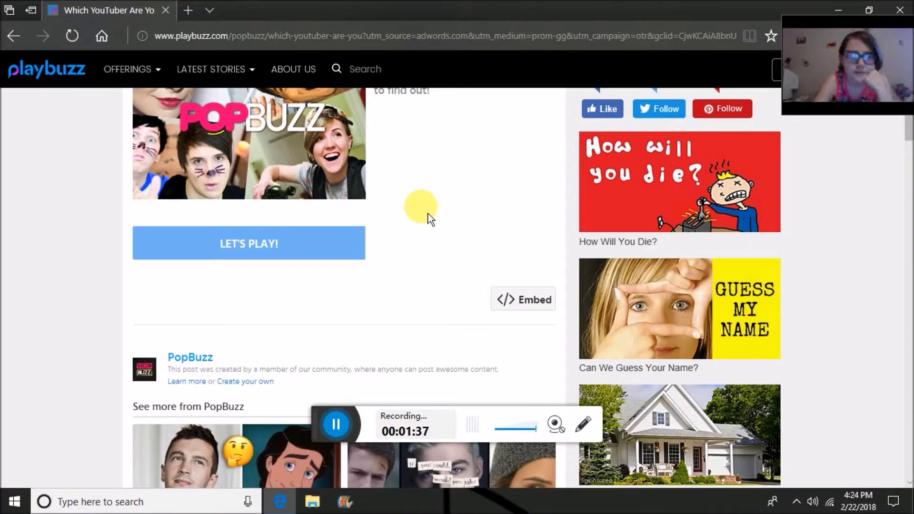
Start the 'Which YouTuber Are You?' quiz with LET'S PLAY!
left_click(289, 247)
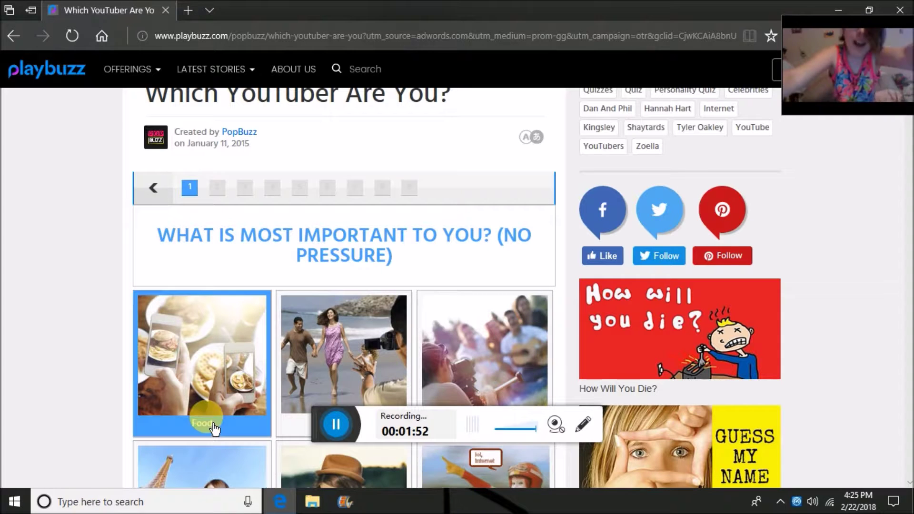
Answer 'All of the above' for what matters most and TIRED for typical status.
left_click(203, 372)
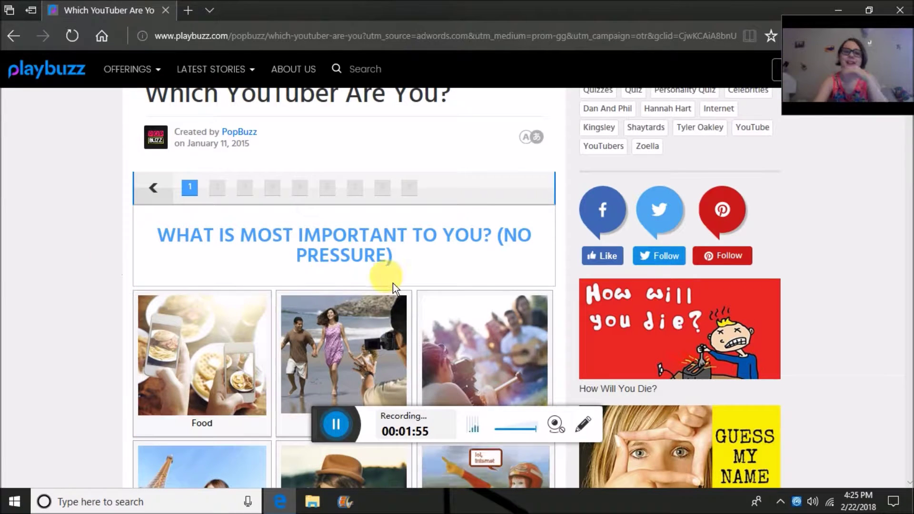
scroll(90, 247, "down", 2)
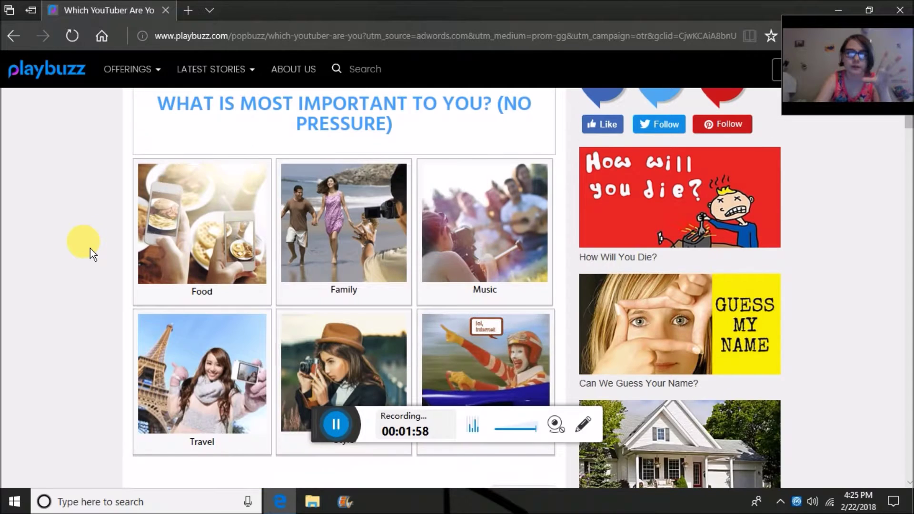
scroll(90, 248, "down", 2)
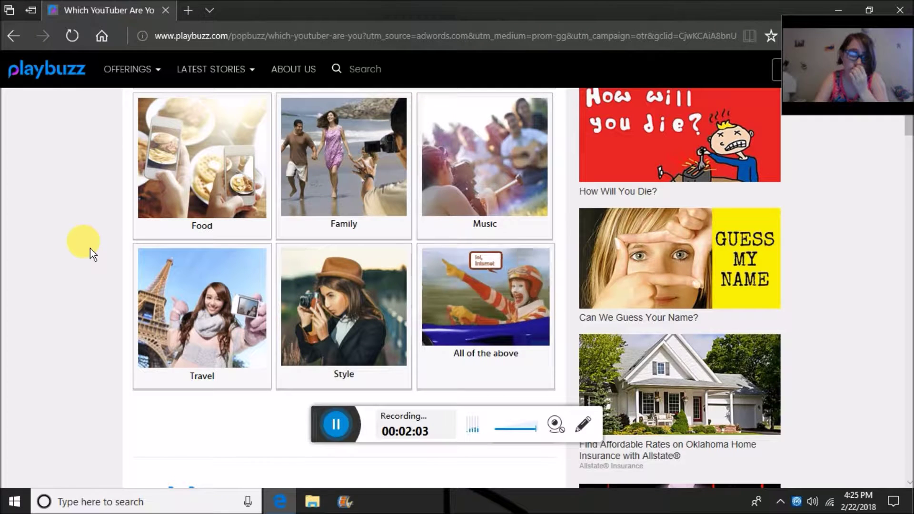
left_click(236, 322)
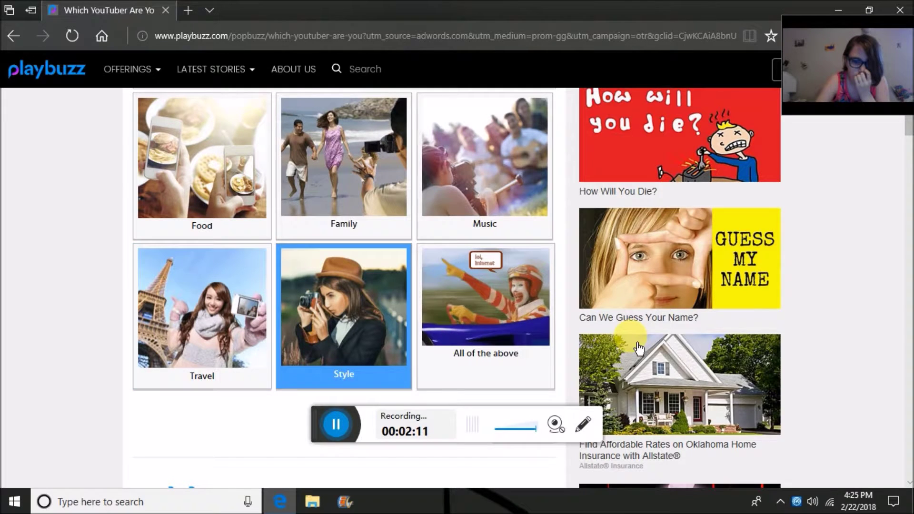
left_click(537, 347)
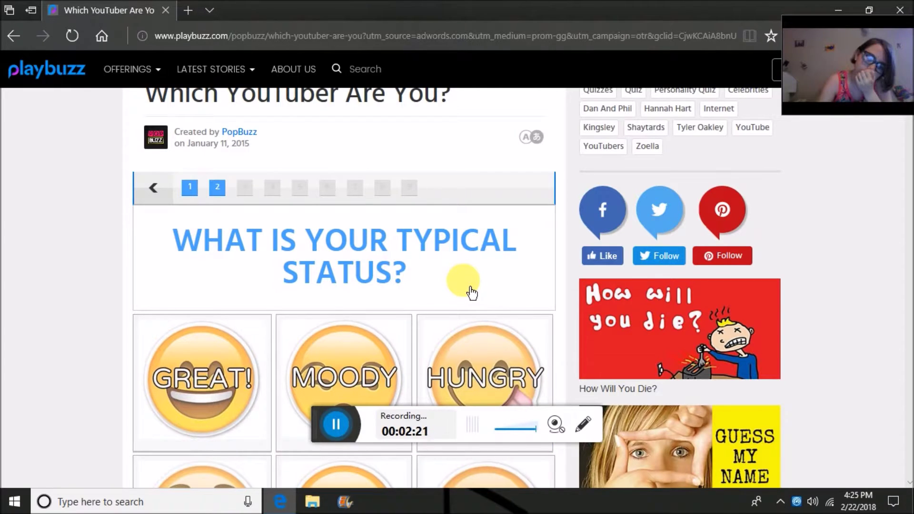
scroll(472, 292, "down", 2)
scroll(471, 292, "down", 2)
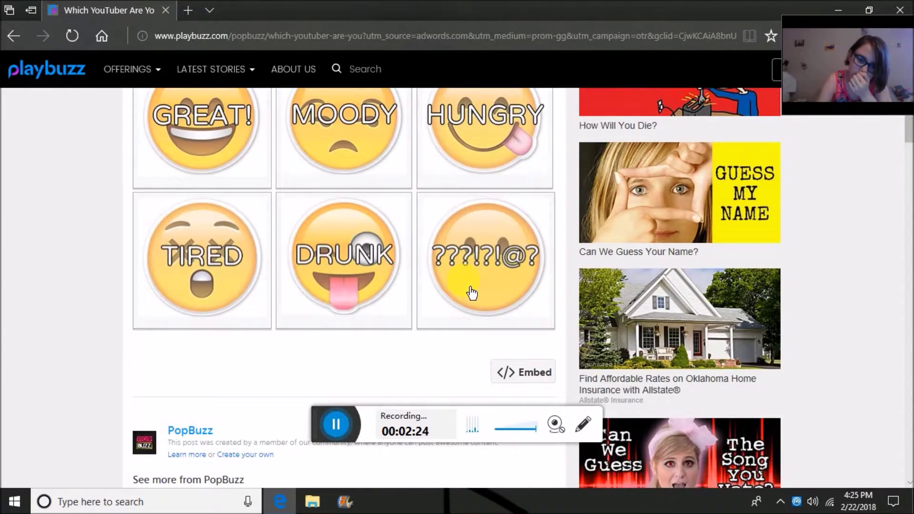
left_click(468, 286)
scroll(470, 287, "up", 2)
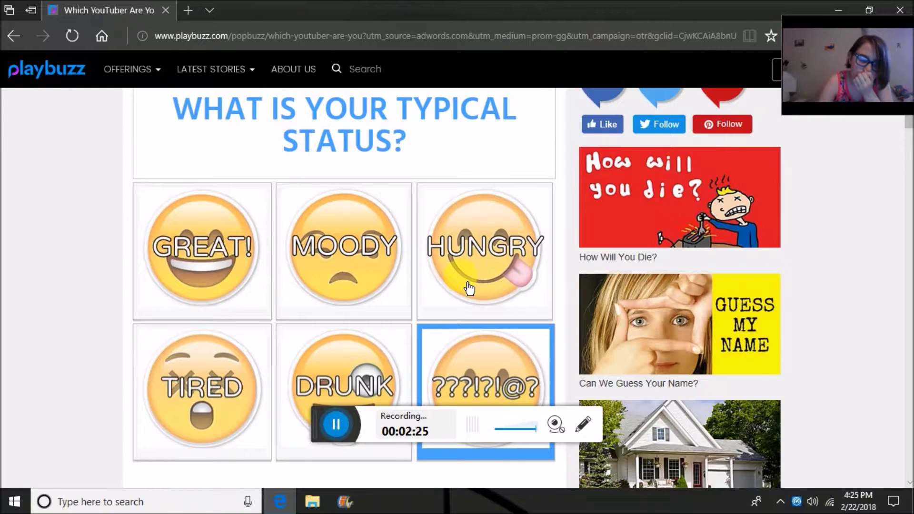
scroll(469, 287, "up", 1)
scroll(470, 288, "down", 2)
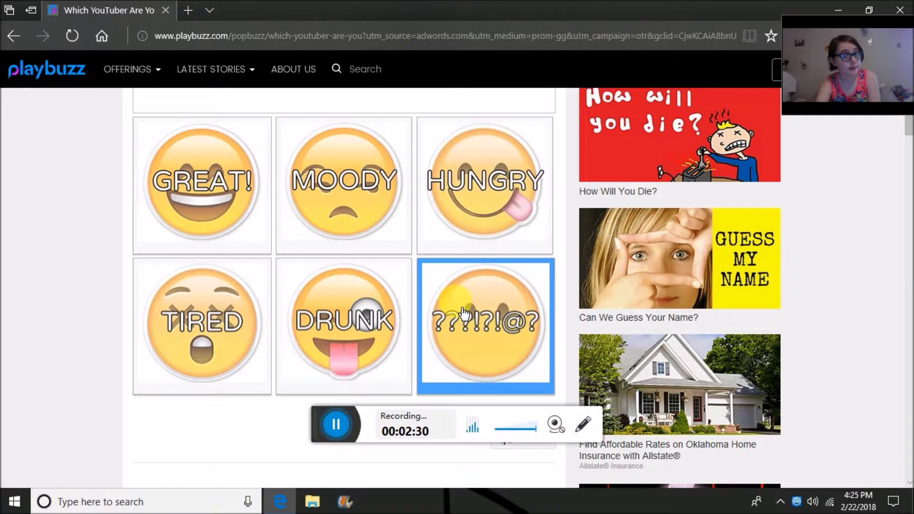
scroll(466, 313, "up", 2)
scroll(465, 309, "down", 2)
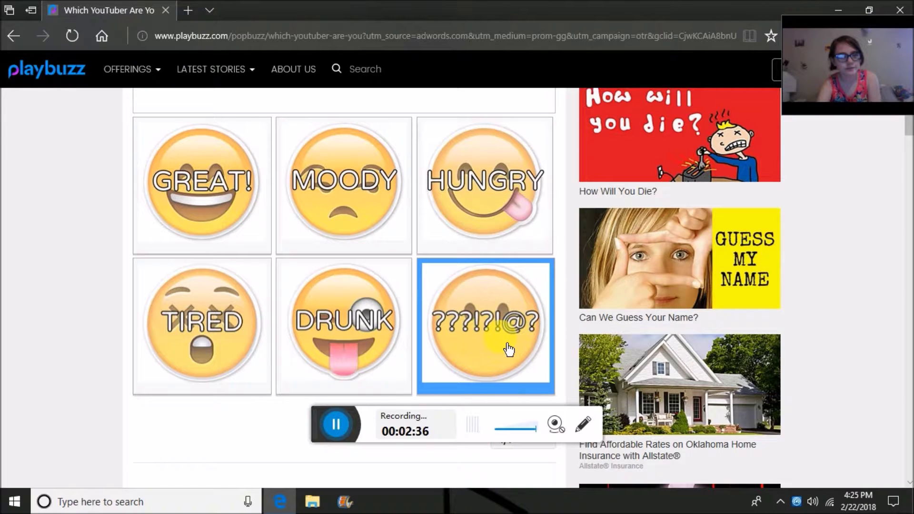
left_click(243, 357)
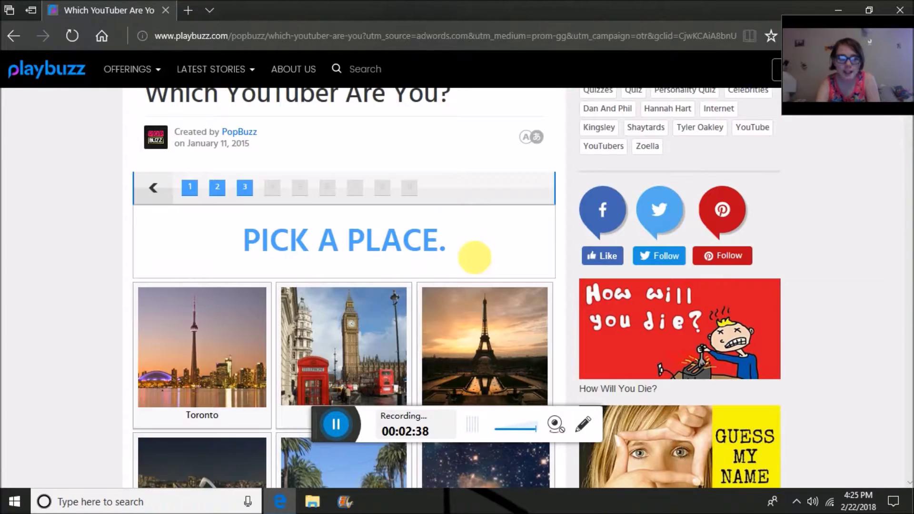
scroll(500, 215, "down", 2)
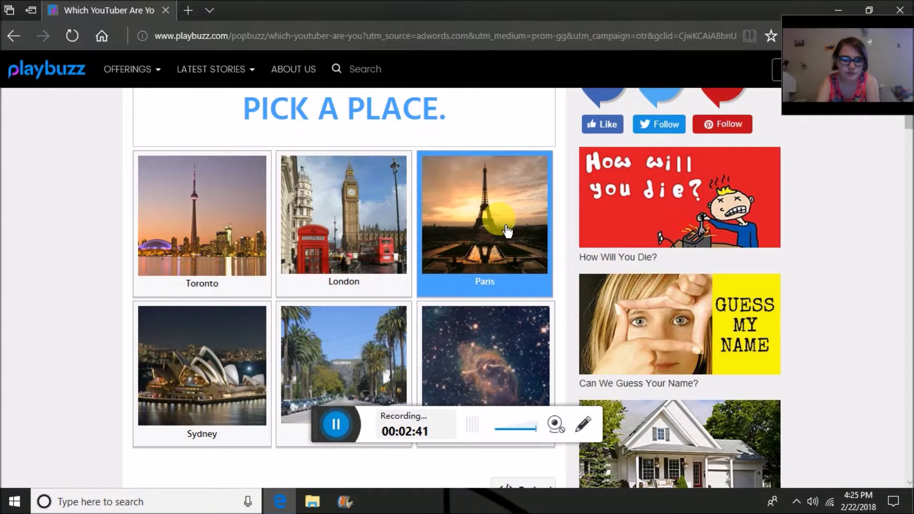
Answer the 'Pick a place' question with California.
left_click(507, 231)
scroll(507, 230, "down", 2)
scroll(507, 231, "up", 3)
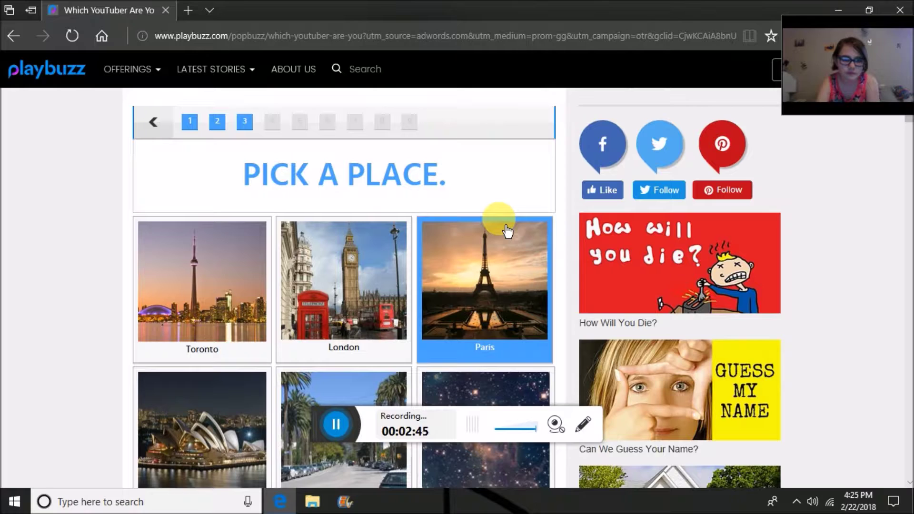
scroll(508, 230, "down", 3)
scroll(507, 230, "up", 3)
scroll(507, 231, "down", 2)
left_click(338, 315)
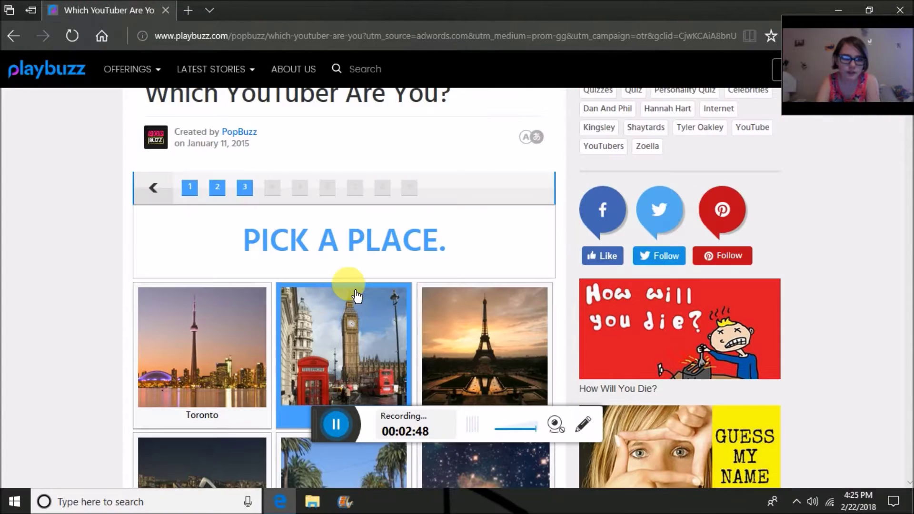
scroll(357, 295, "down", 2)
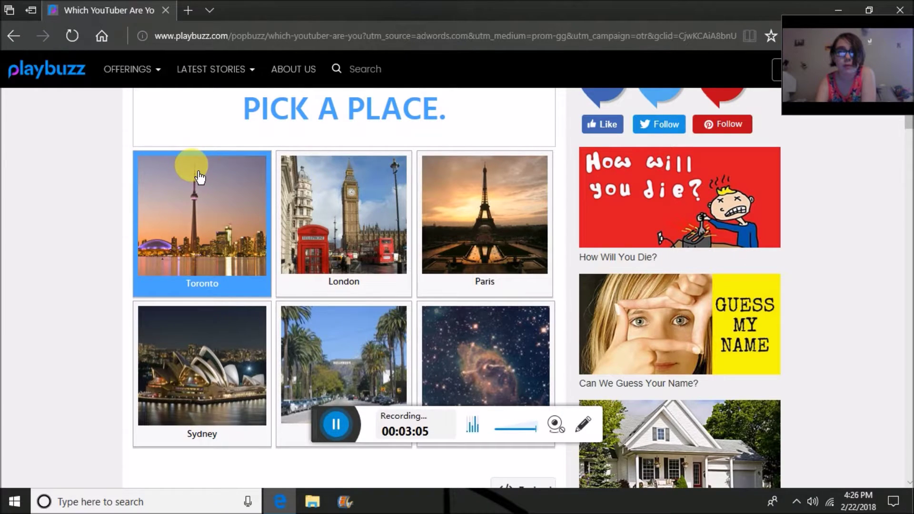
scroll(439, 200, "down", 2)
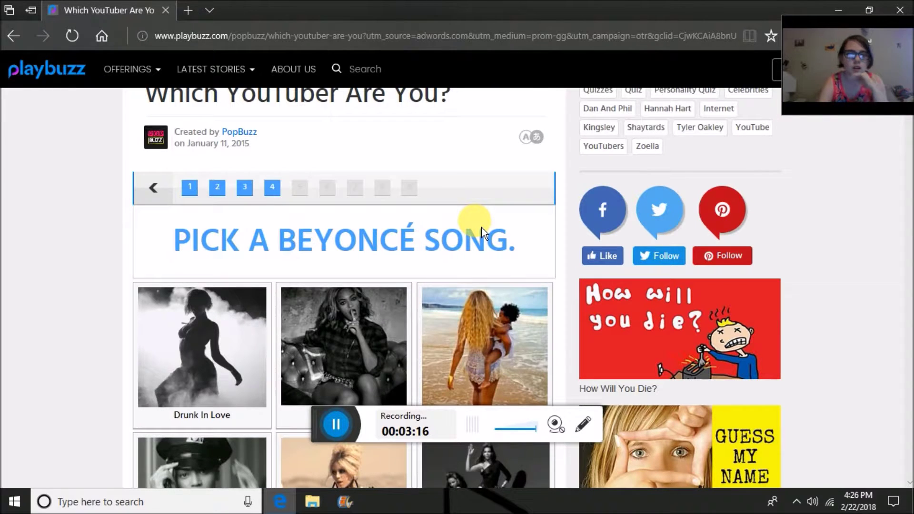
scroll(396, 247, "down", 2)
Answer Blue for the Beyoncé song and Going Viral for YouTube success.
left_click(436, 204)
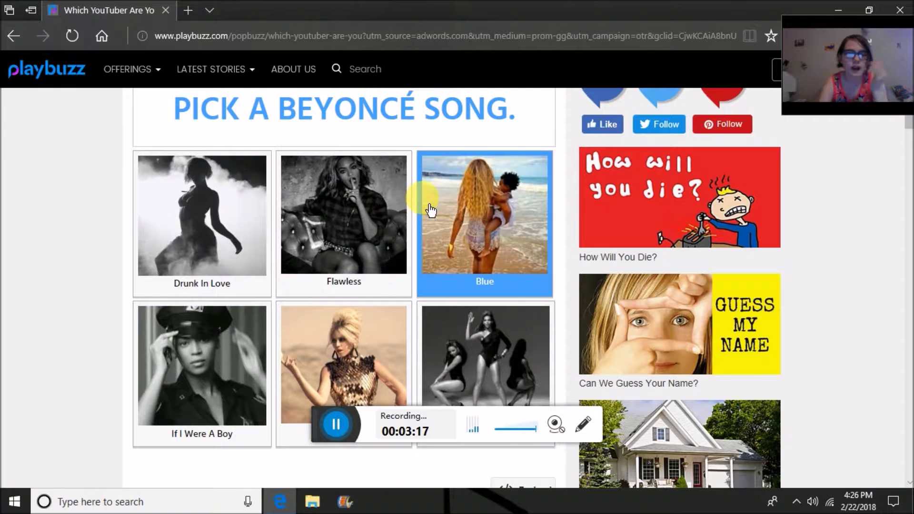
scroll(431, 208, "down", 2)
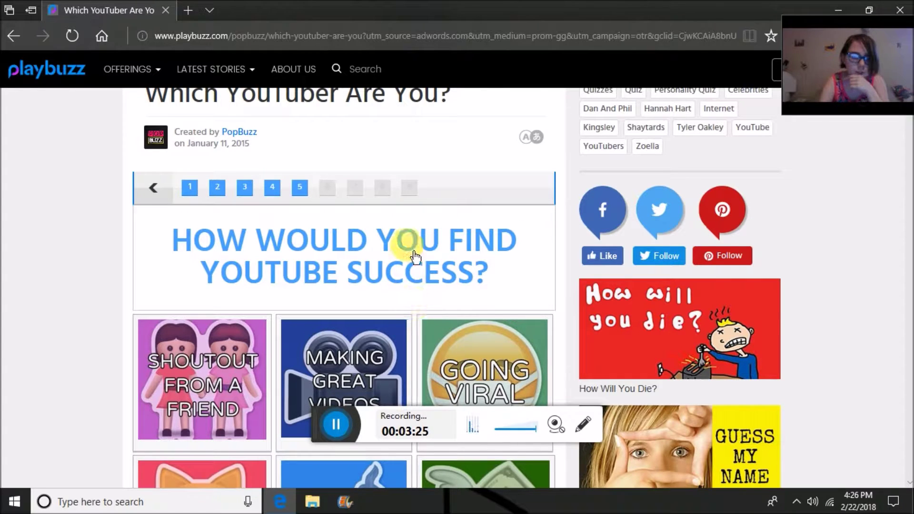
scroll(415, 255, "down", 2)
left_click(390, 250)
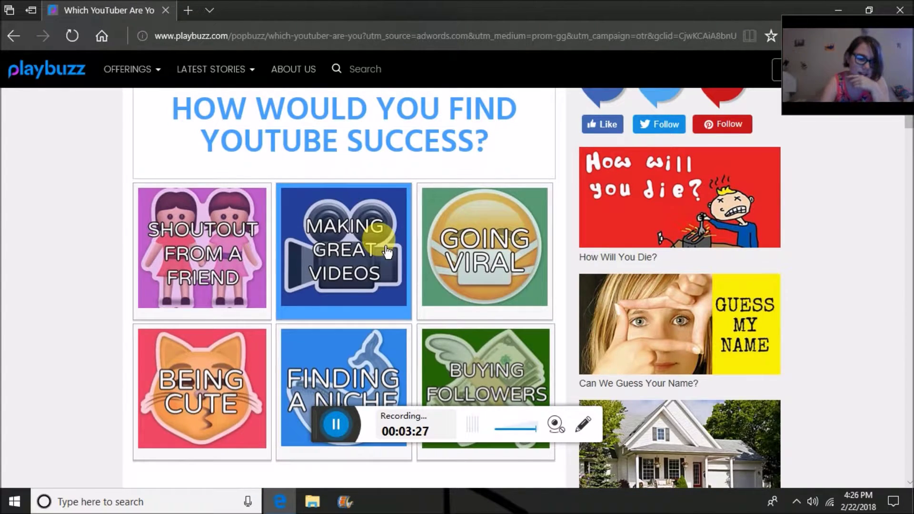
scroll(386, 250, "down", 3)
scroll(387, 250, "up", 2)
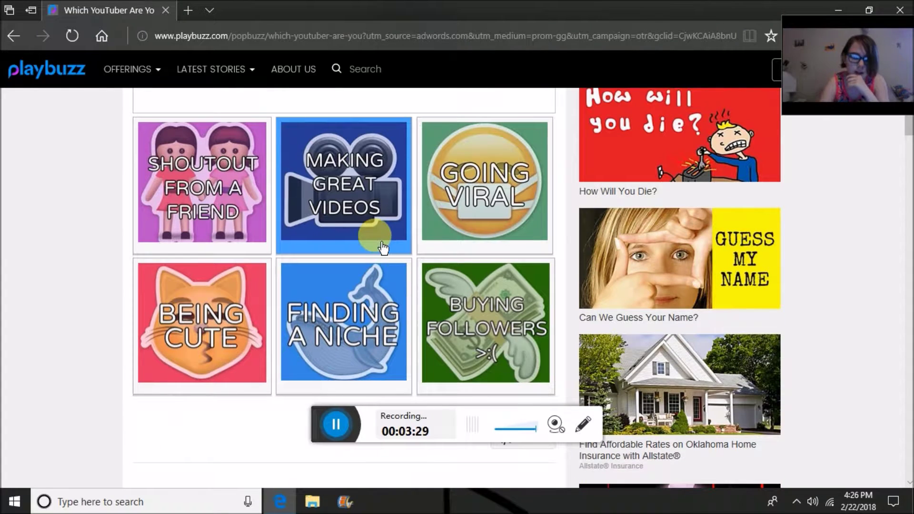
left_click(478, 187)
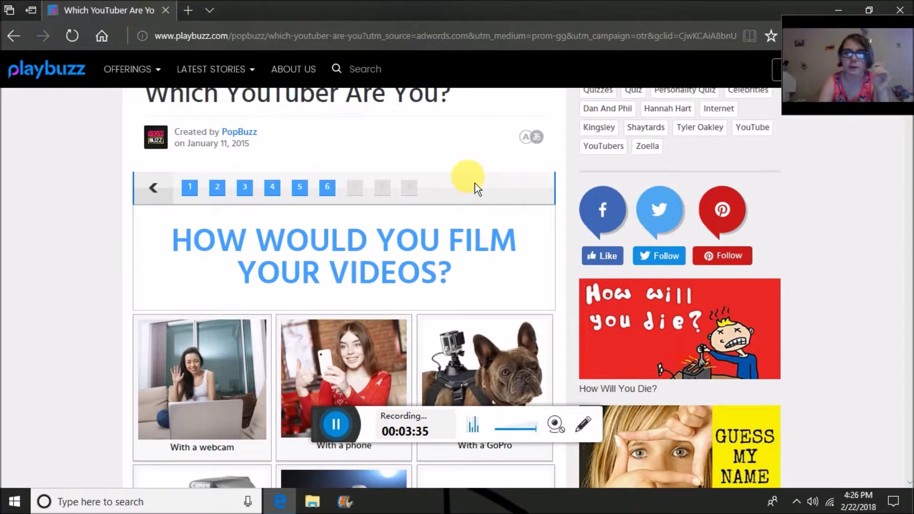
scroll(235, 285, "up", 1)
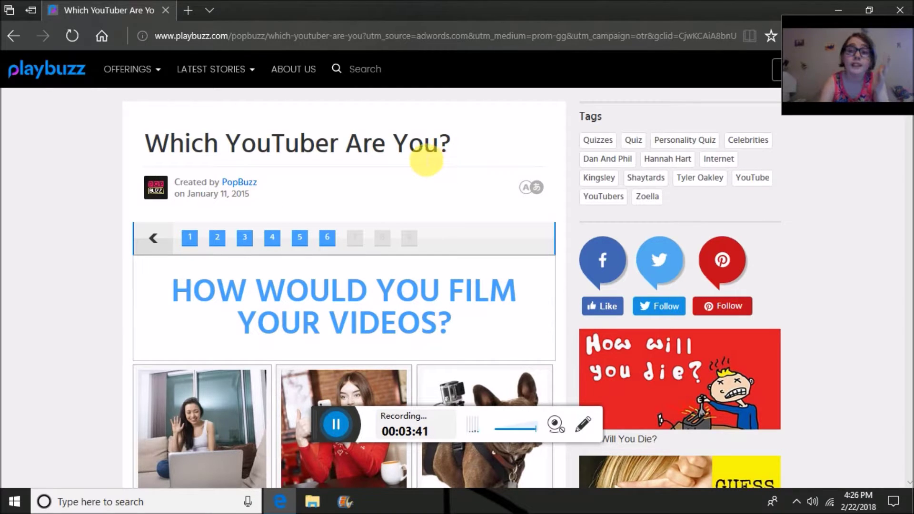
scroll(79, 313, "down", 3)
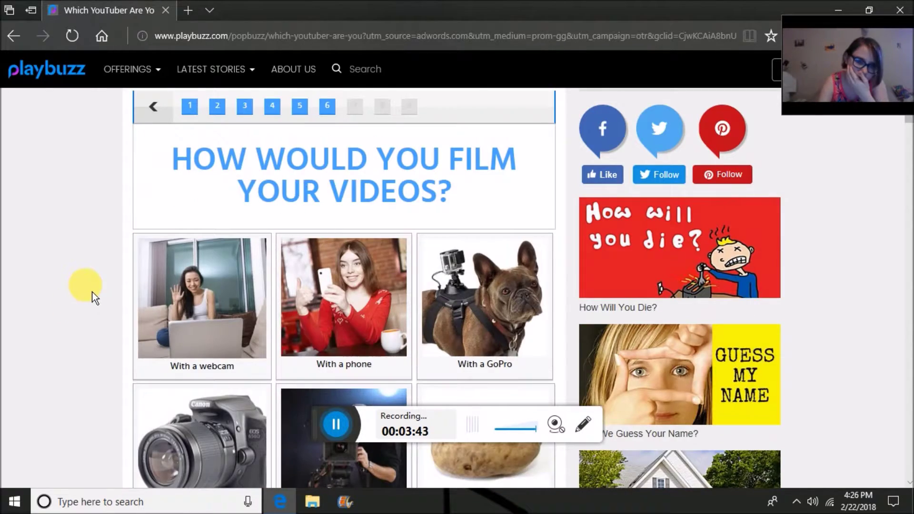
scroll(85, 300, "down", 3)
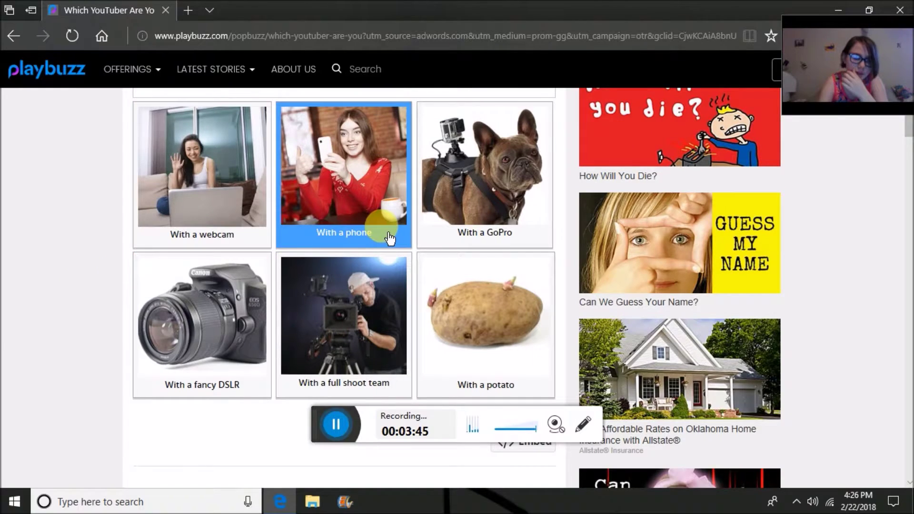
scroll(93, 326, "up", 2)
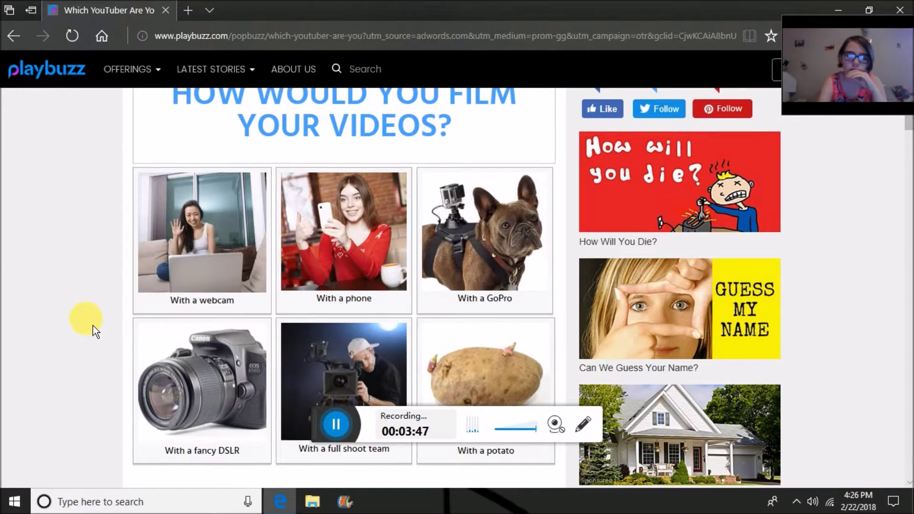
Answer 'With a phone' for filming and Batman Returns for the movie question.
left_click(392, 233)
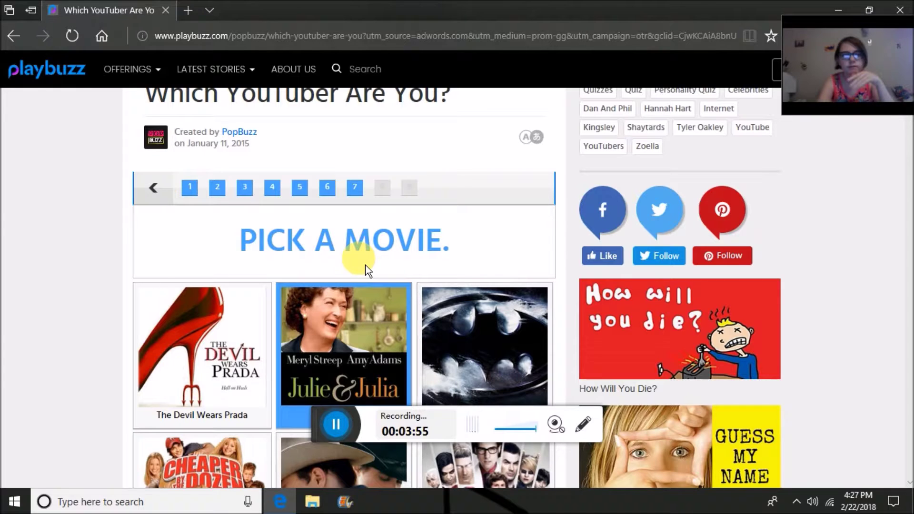
scroll(61, 251, "down", 3)
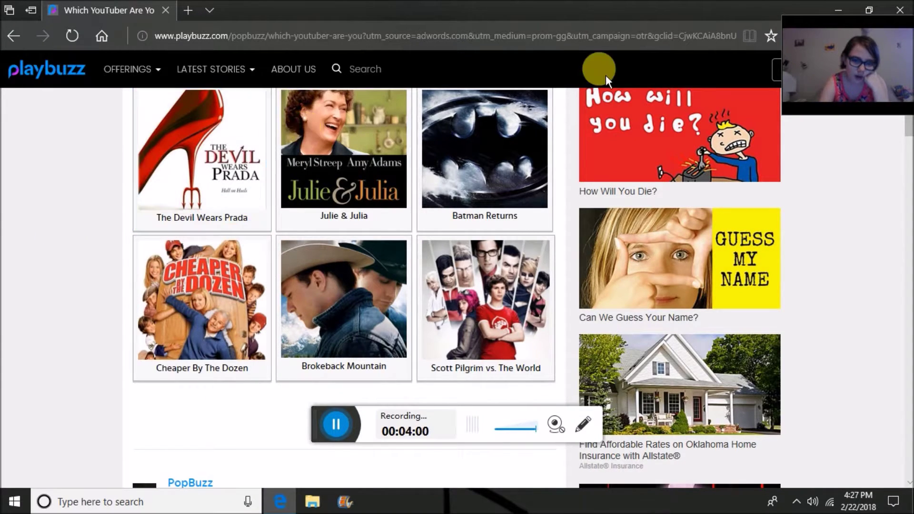
left_click(543, 147)
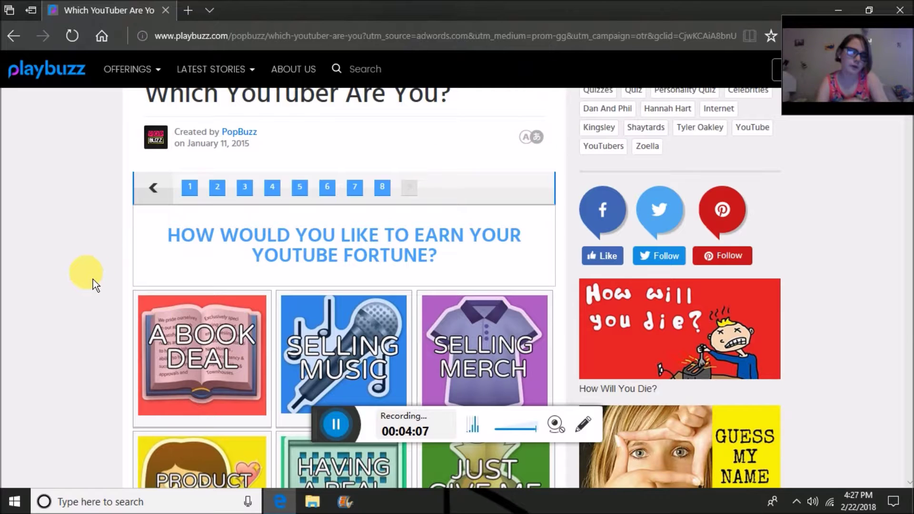
scroll(63, 235, "down", 2)
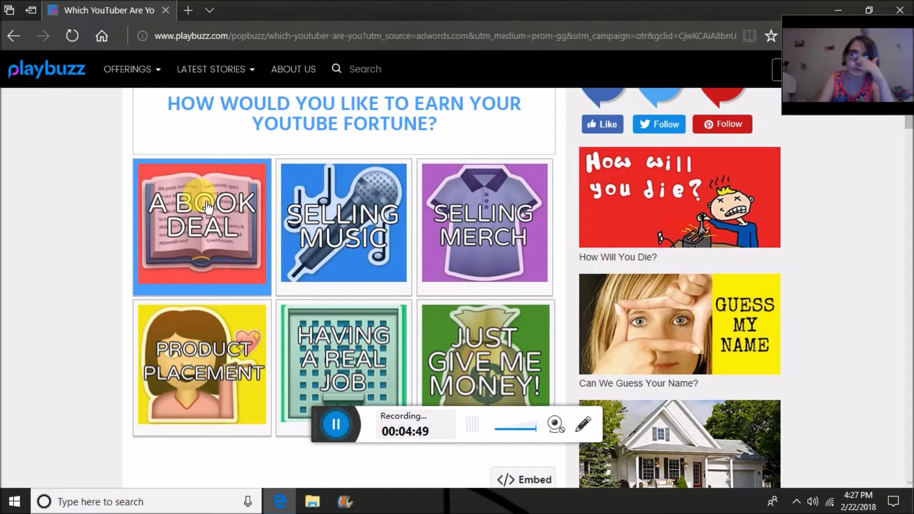
Choose Selling Music as the way to earn a YouTube fortune.
left_click(349, 278)
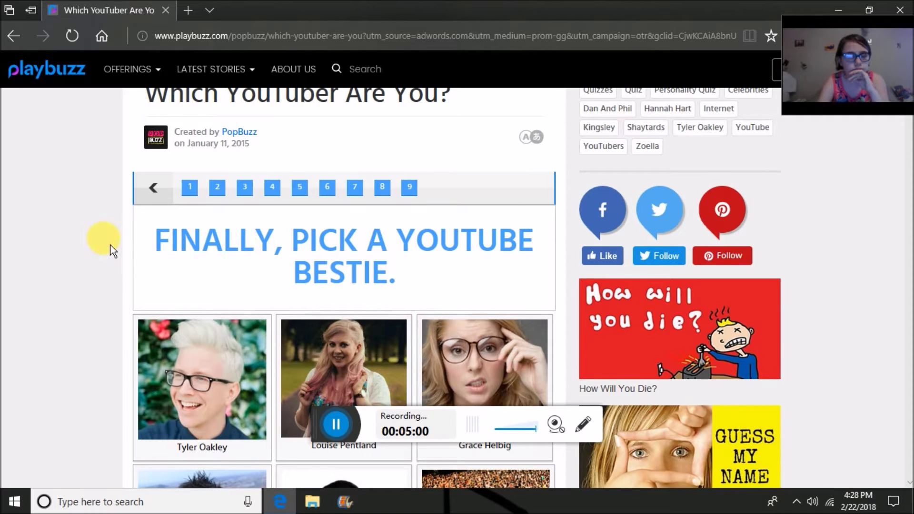
scroll(110, 246, "down", 2)
scroll(111, 245, "down", 1)
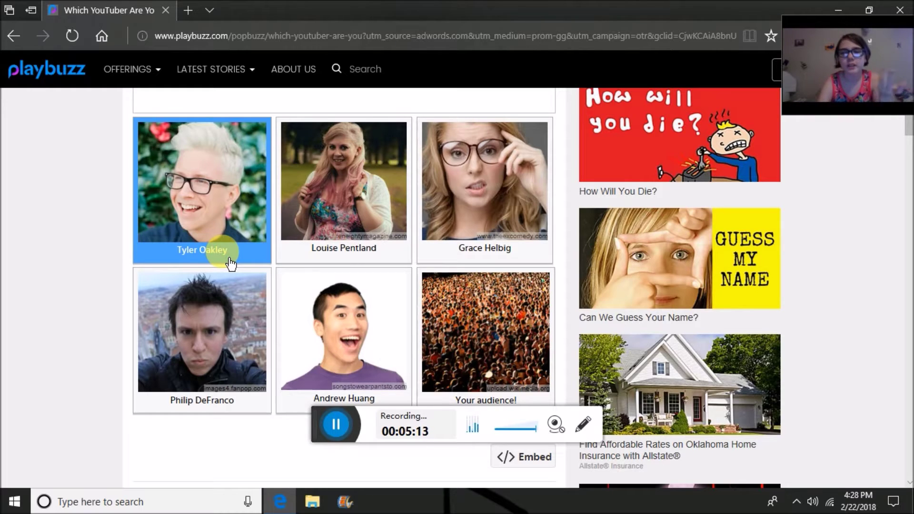
Pick 'Your audience!' as the YouTube bestie to reveal 'You Are: Yourself!'.
left_click(497, 346)
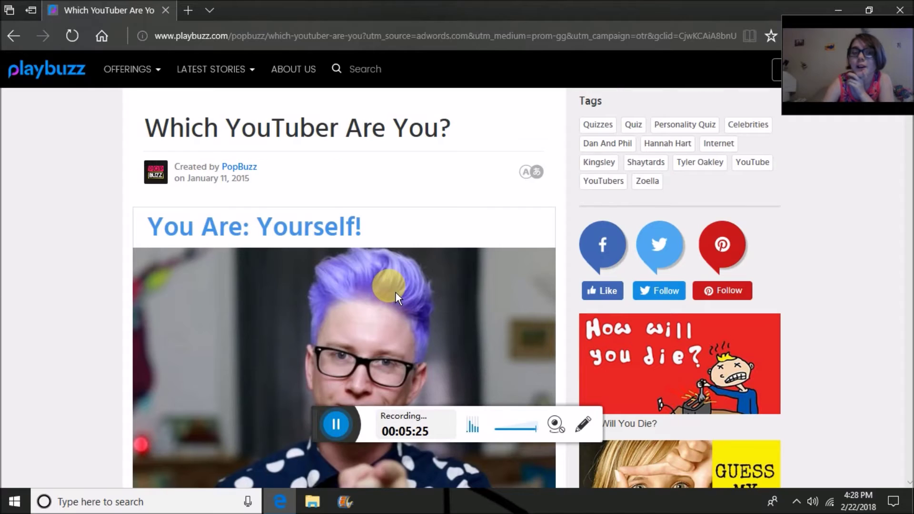
scroll(396, 293, "down", 2)
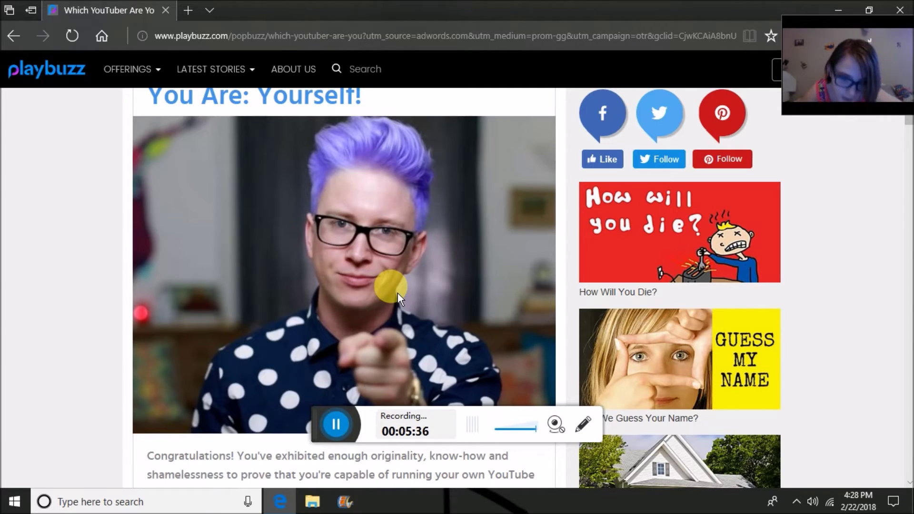
left_click(337, 427)
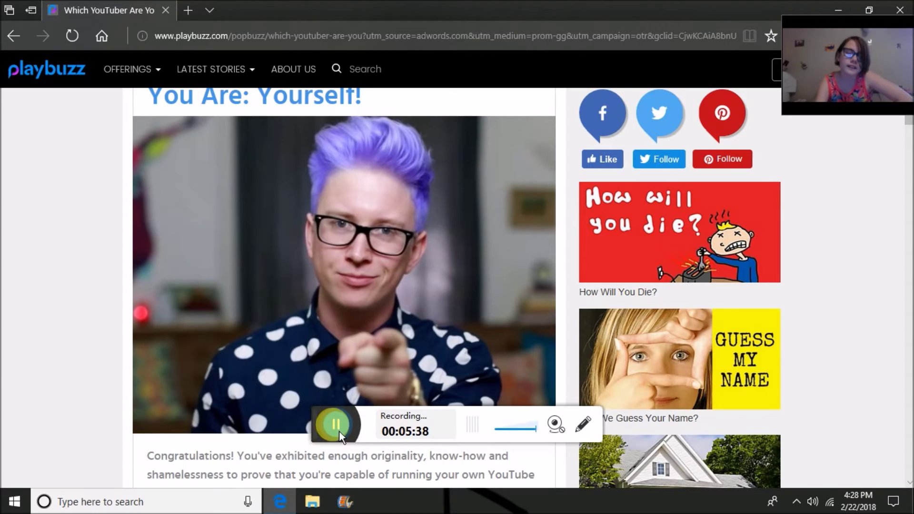
left_click(337, 426)
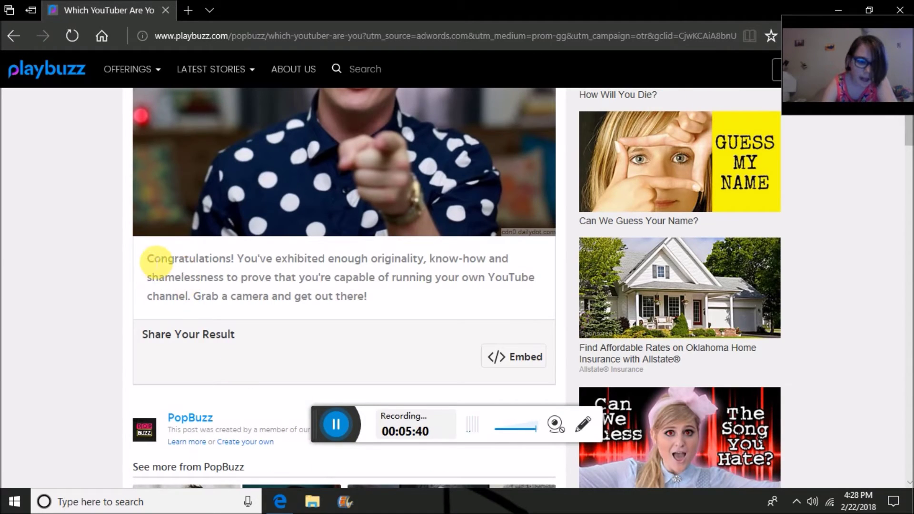
mouse_move(147, 259)
left_mouse_down()
mouse_move(260, 271)
mouse_move(528, 267)
mouse_move(211, 289)
left_mouse_up()
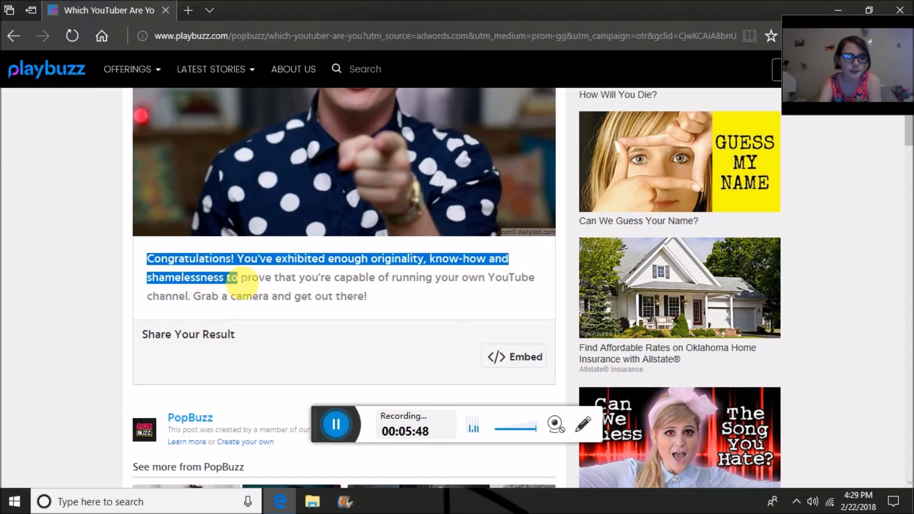
mouse_move(211, 290)
left_mouse_down()
mouse_move(443, 293)
mouse_move(209, 299)
left_mouse_up()
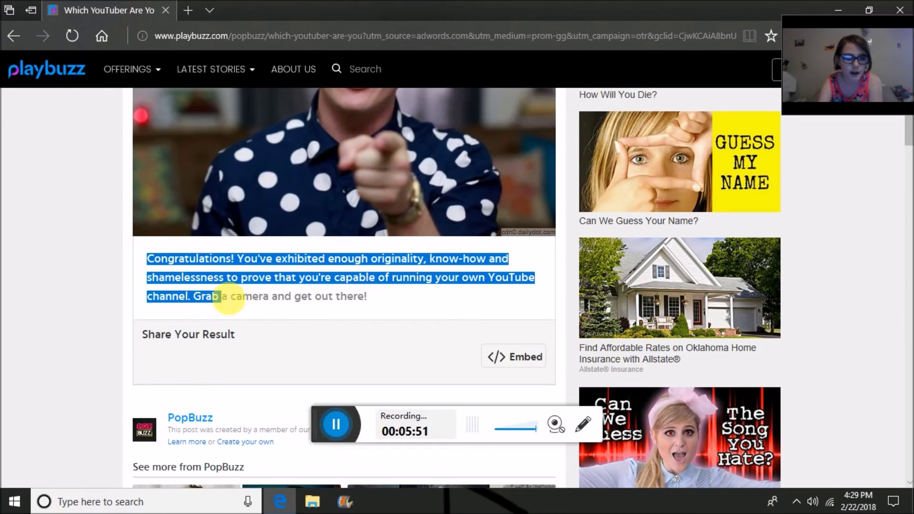
left_click_drag(208, 299, 378, 301)
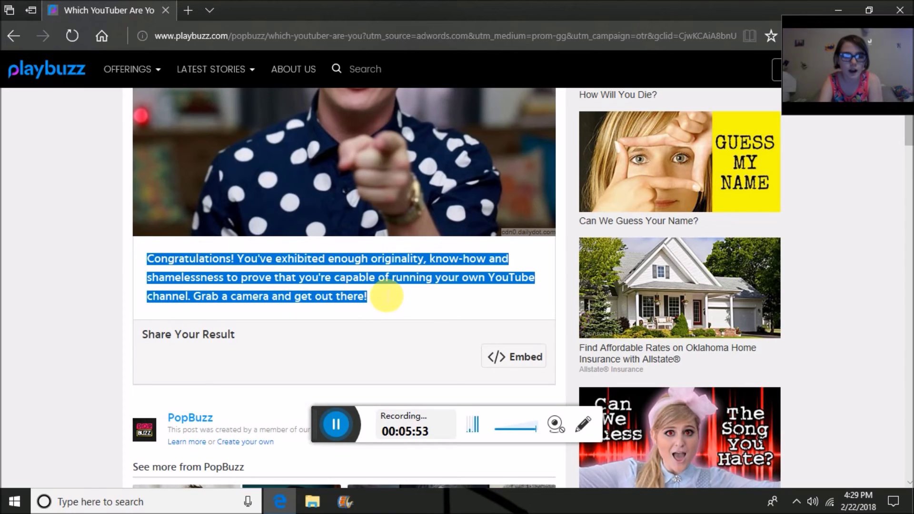
left_click(396, 301)
scroll(394, 303, "up", 3)
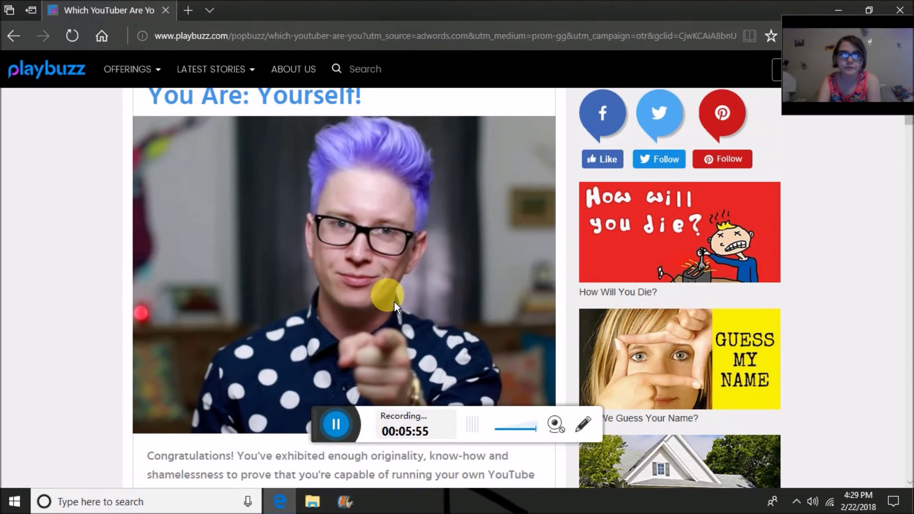
mouse_move(504, 184)
left_mouse_down()
mouse_move(736, 8)
mouse_move(847, 7)
left_mouse_up()
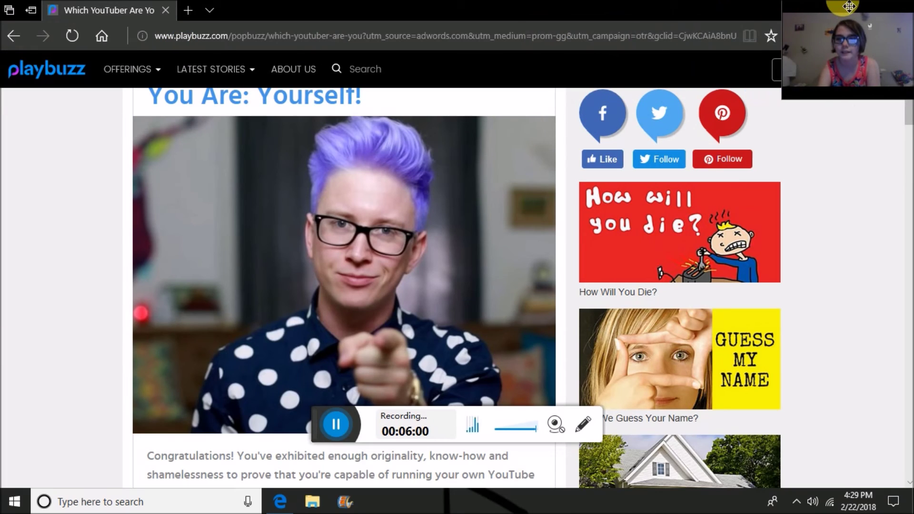